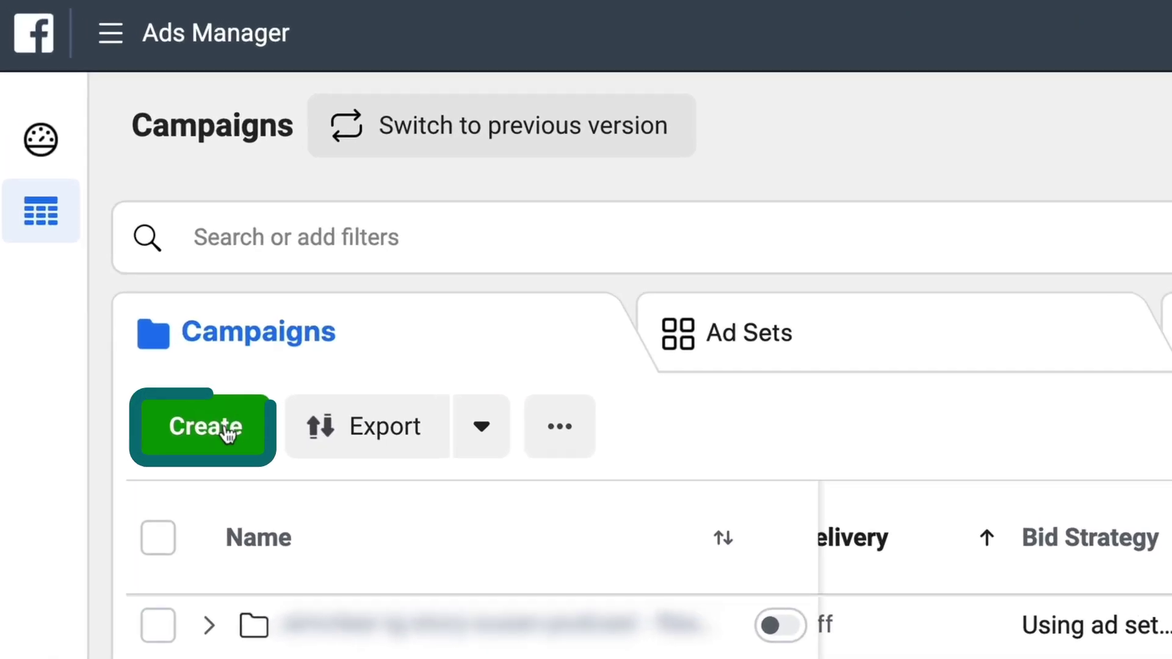
Start creating a new campaign and set its campaign objective to Conversions.
left_click(227, 435)
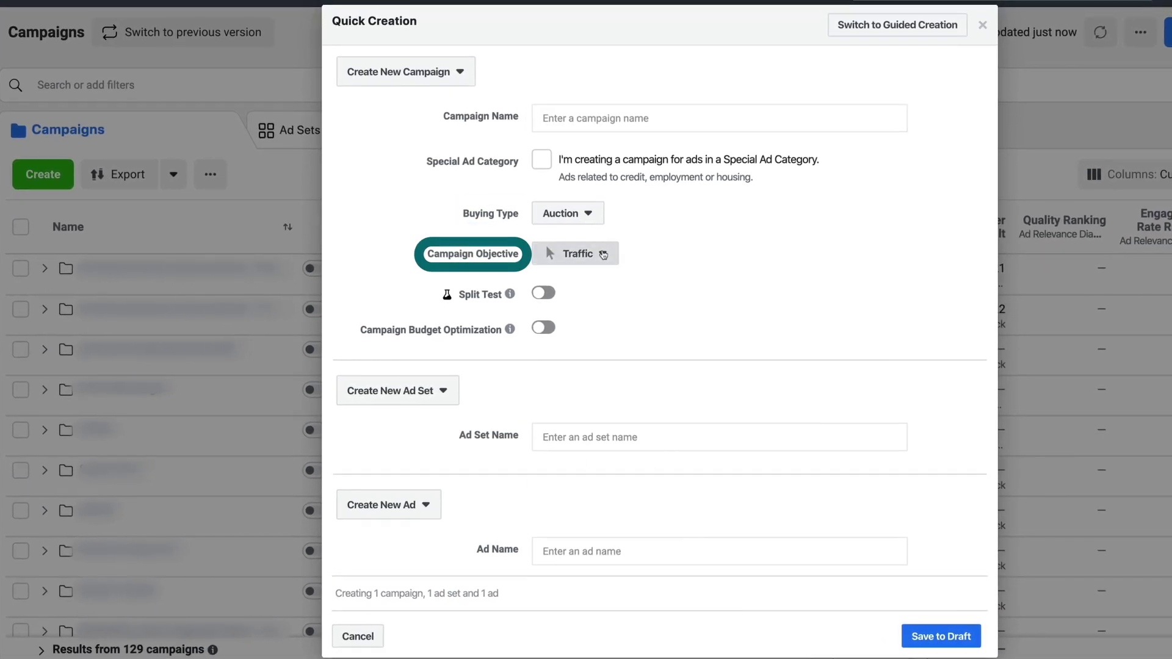
left_click(601, 255)
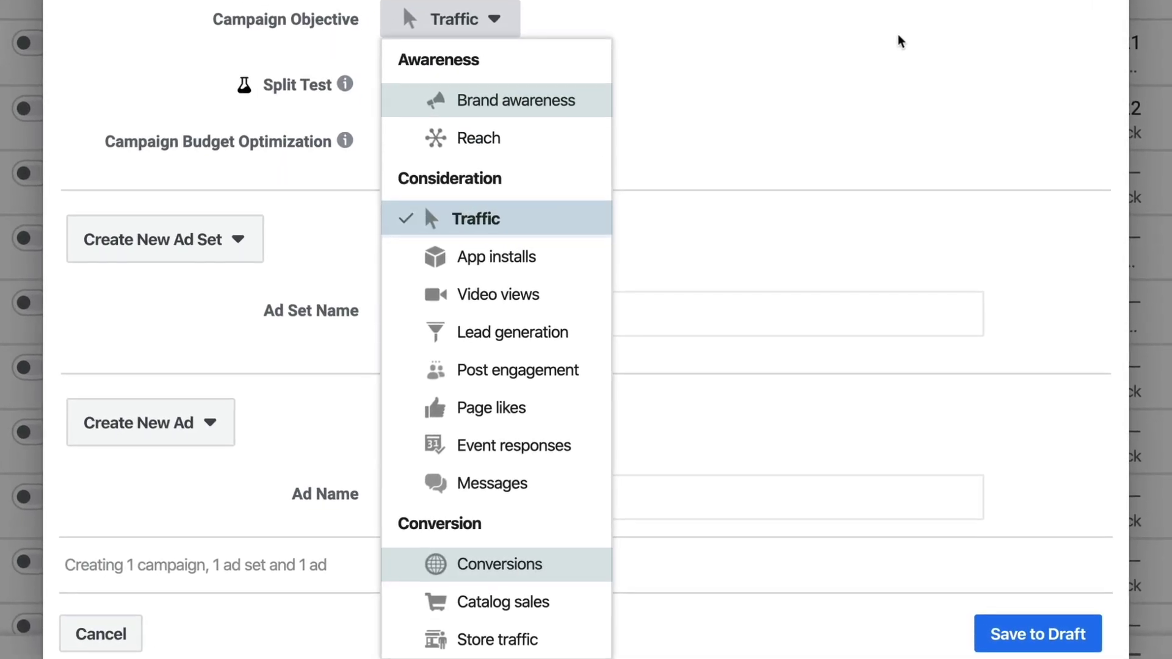
left_click(517, 565)
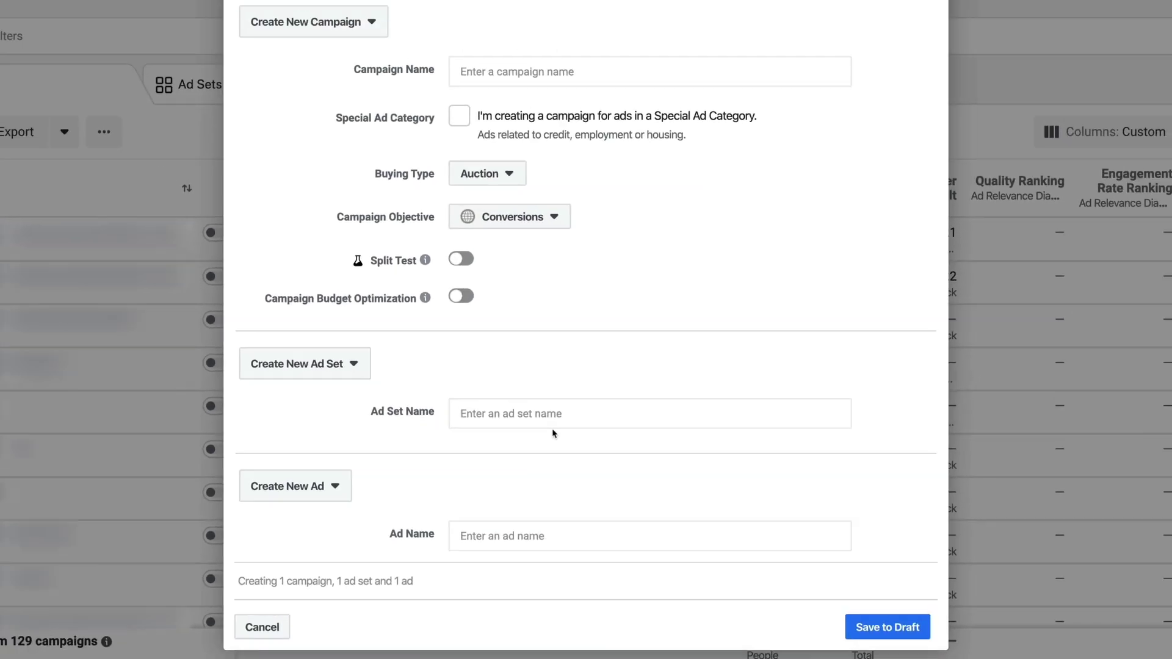
left_click(573, 439)
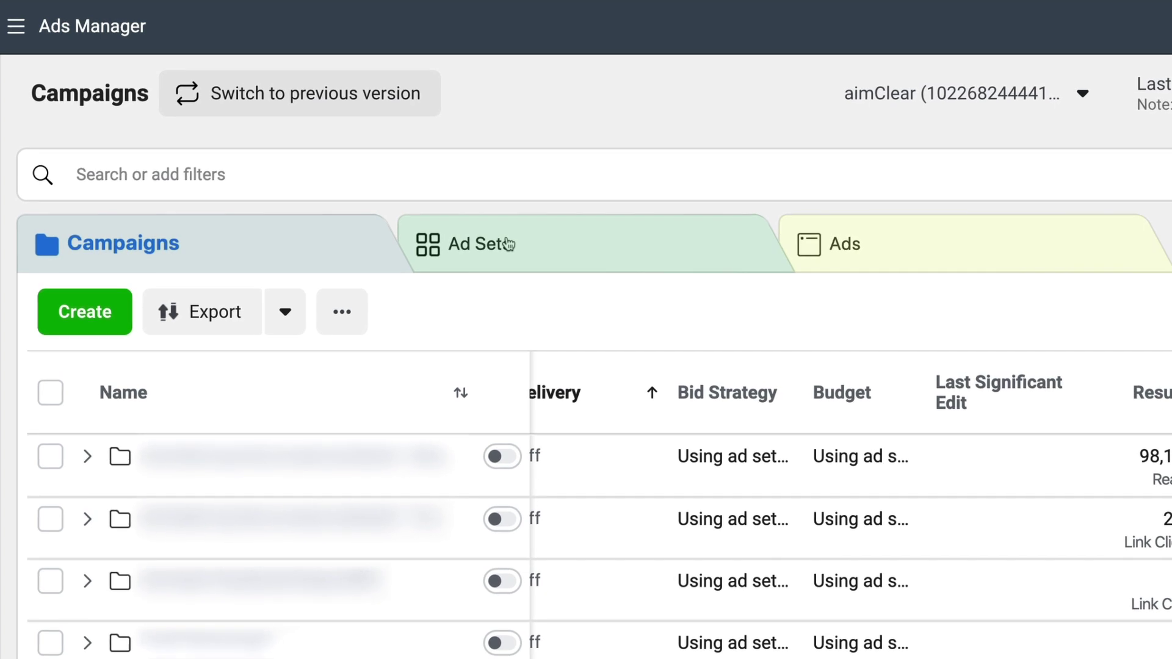
Go to the ad sets and look through the existing custom and lookalike audiences available in the test ad set's audience settings.
left_click(507, 244)
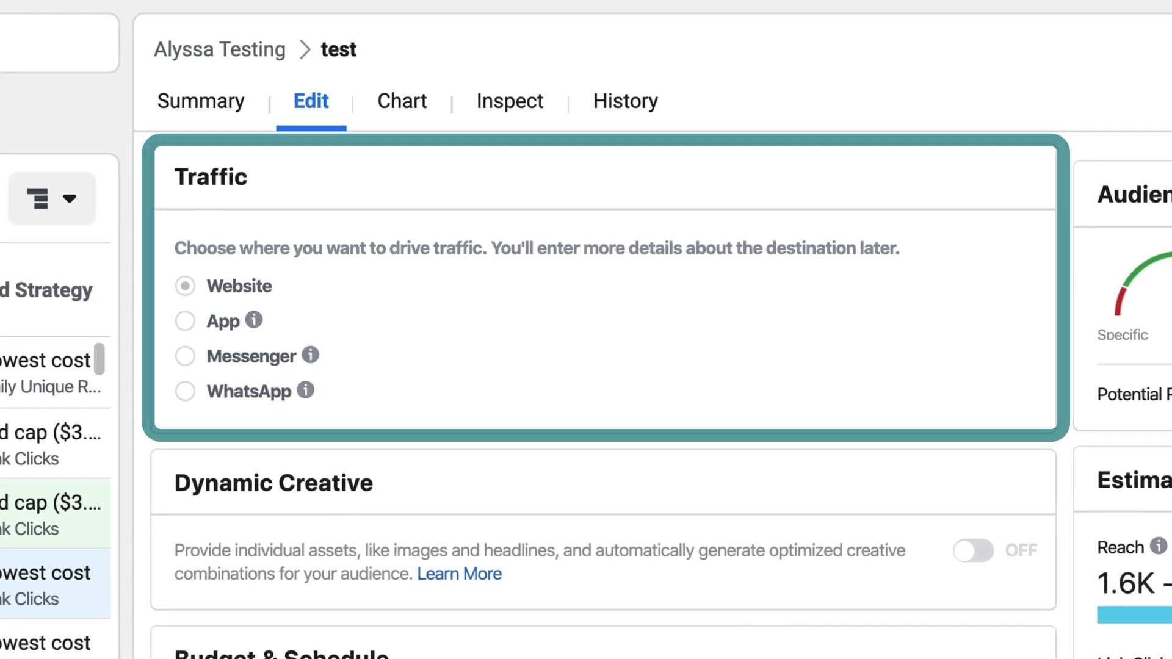
scroll(586, 396, "down", 5)
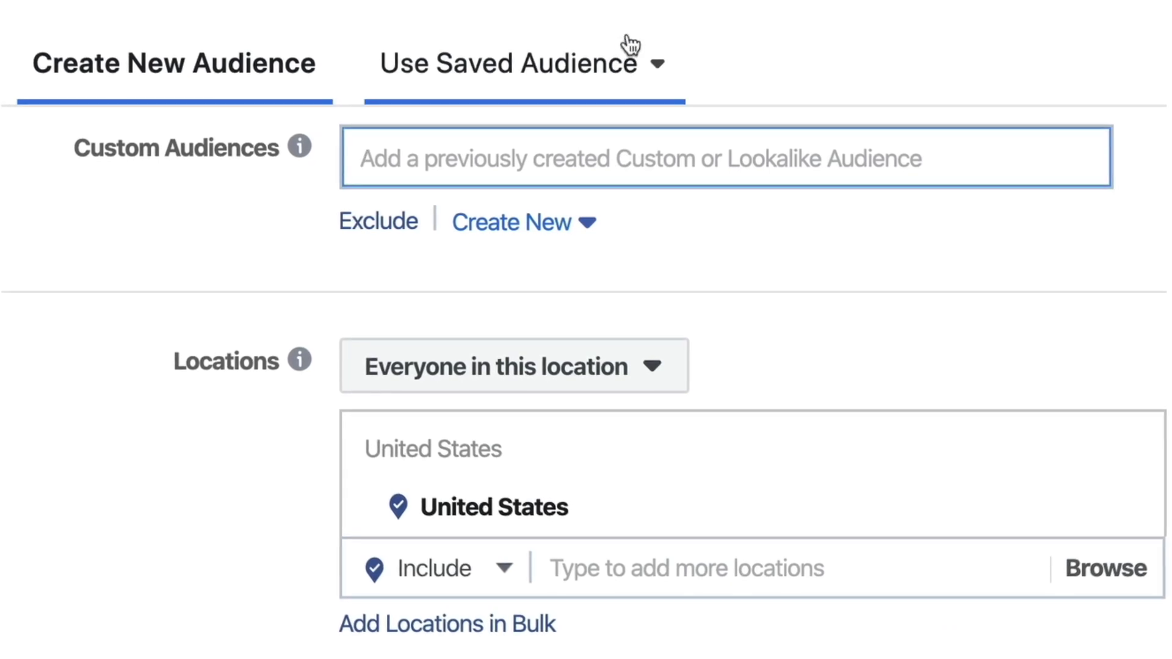
left_click(612, 135)
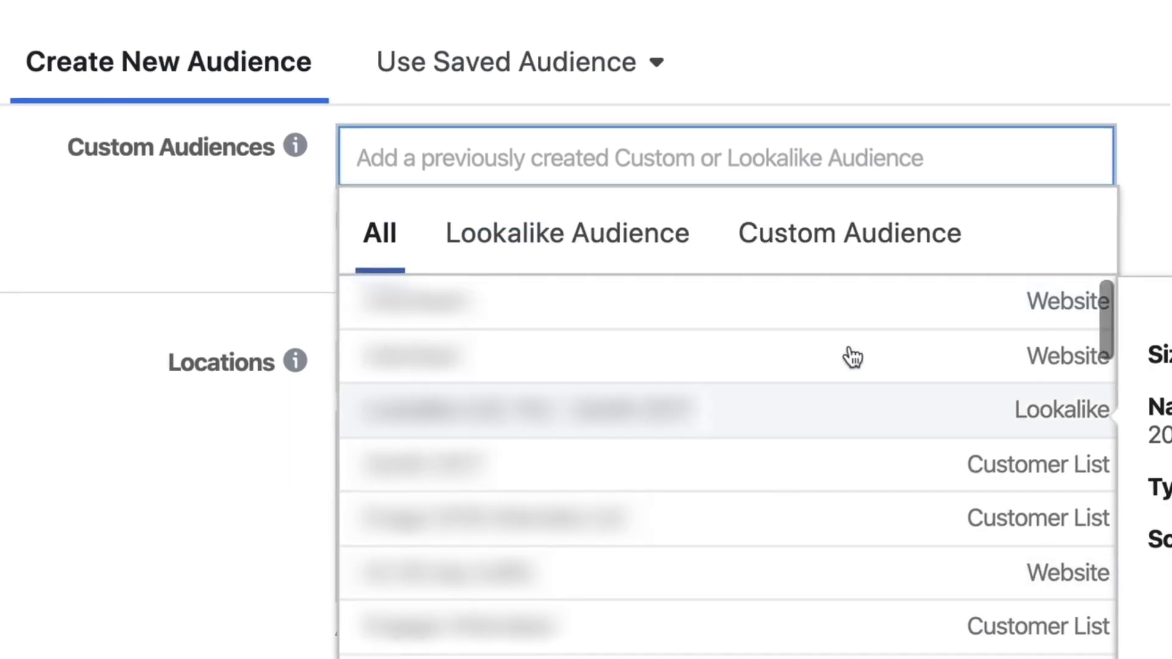
left_click(68, 261)
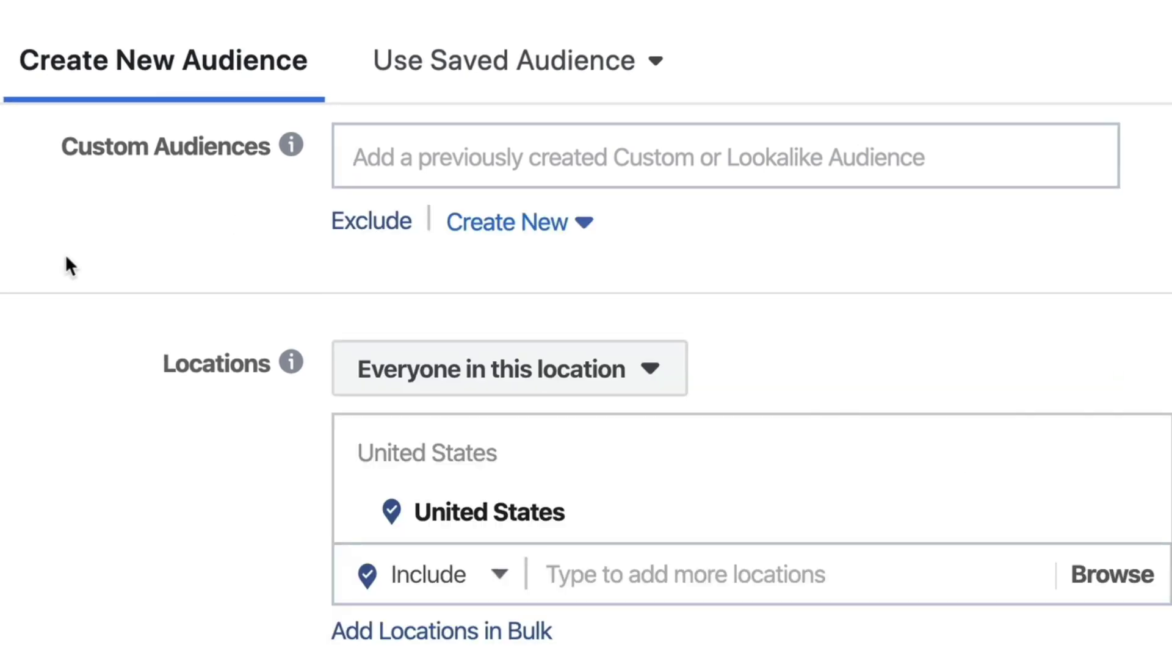
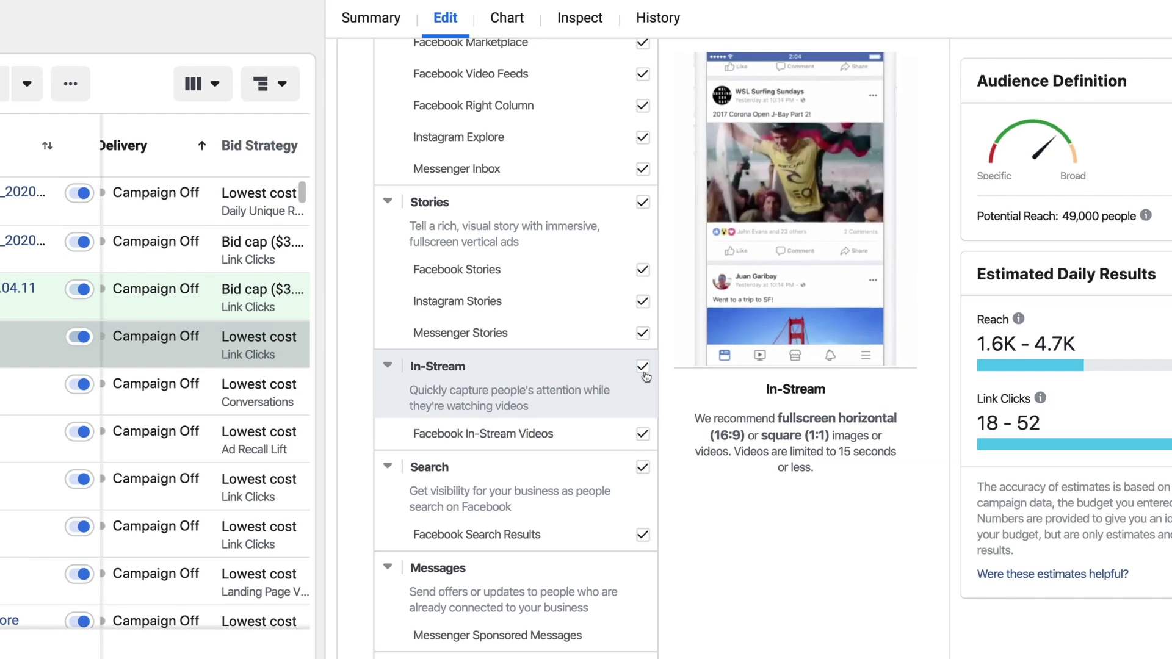
Exclude the In-Stream and Search placements from the test ad set.
left_click(643, 366)
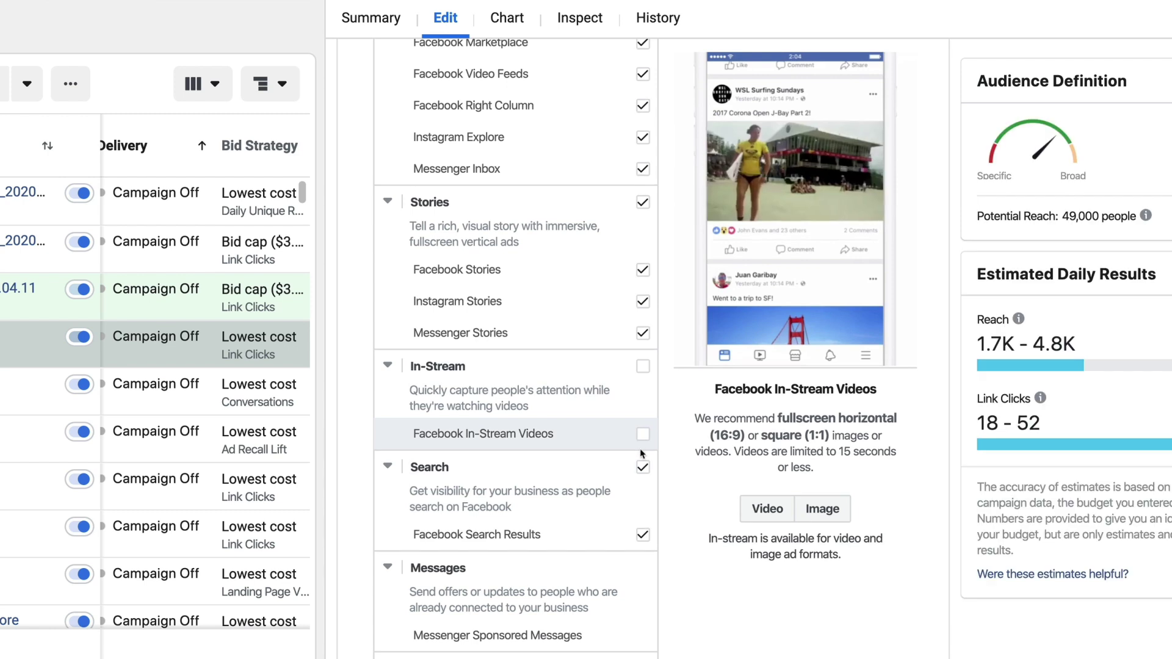
left_click(643, 467)
scroll(645, 437, "down", 2)
scroll(644, 437, "up", 5)
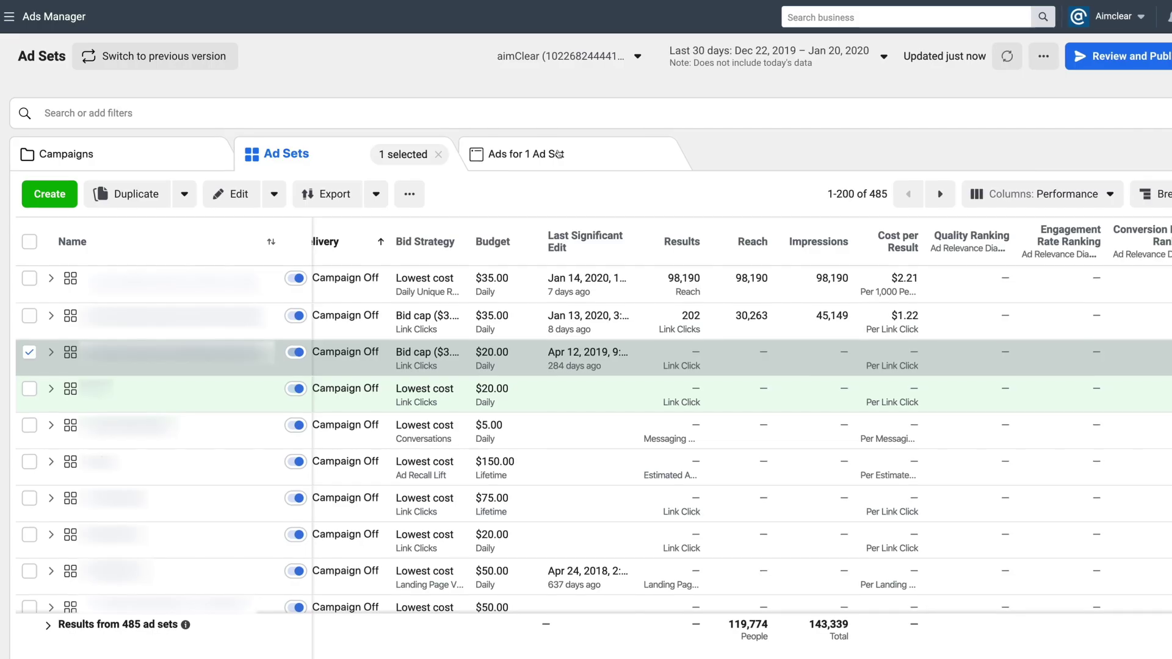
Show the ads of the selected ad set and open the draft ad for editing.
left_click(572, 158)
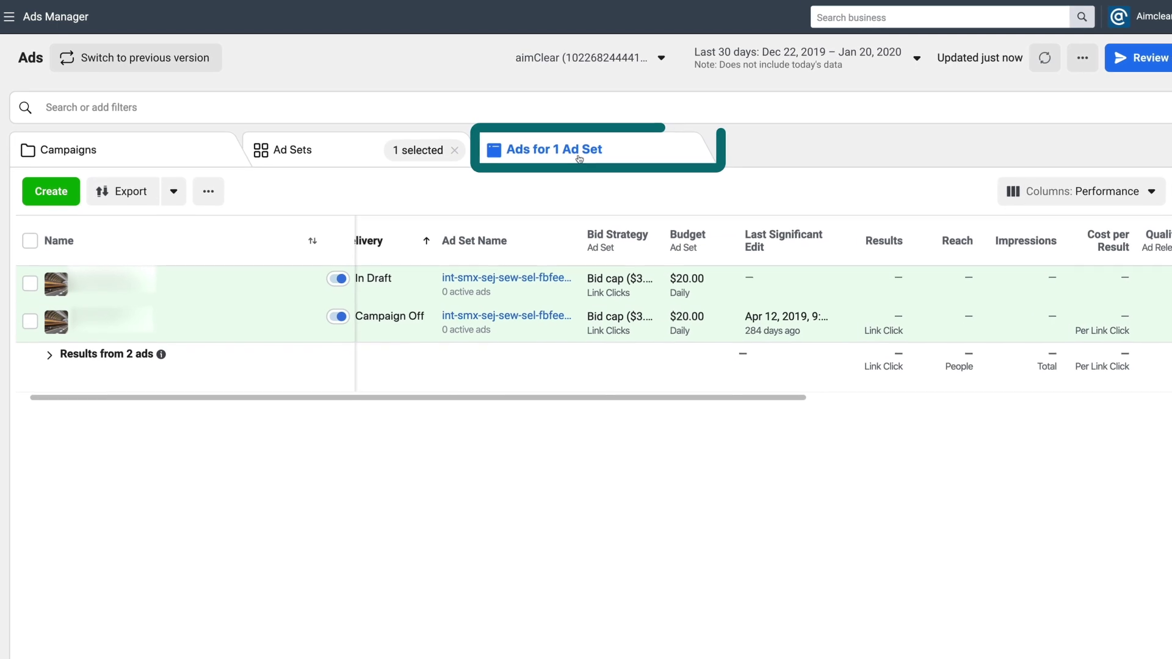
mouse_move(224, 298)
left_click(169, 301)
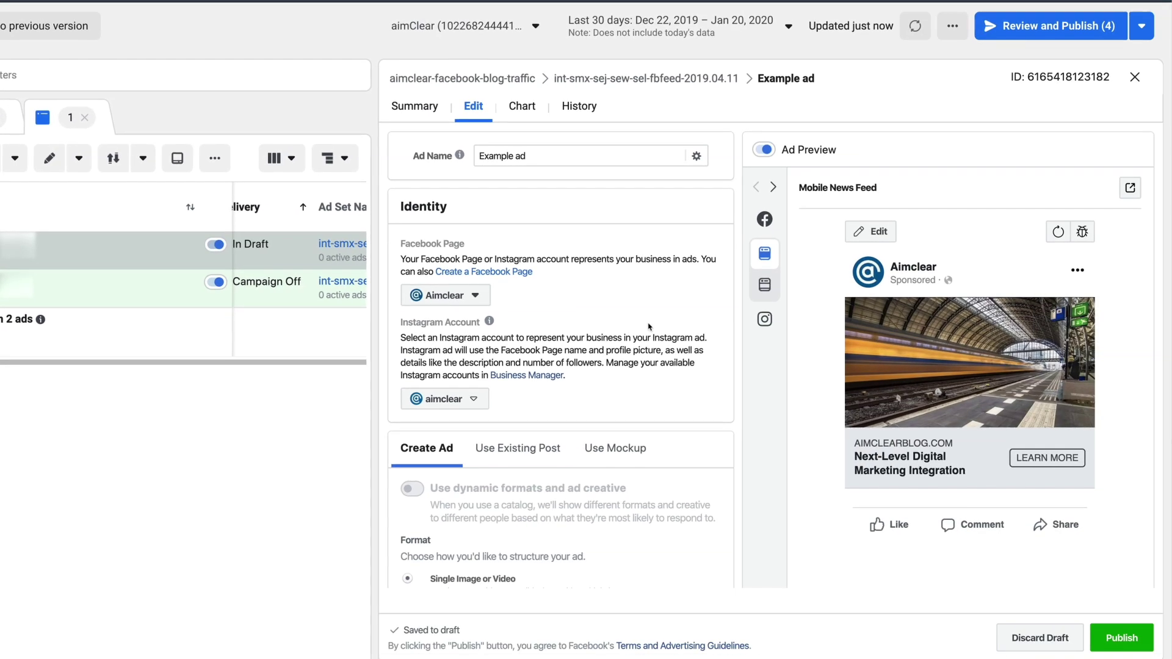
Enter "You are awesome, don't forget it!" as the primary text of the example ad.
scroll(649, 327, "down", 2)
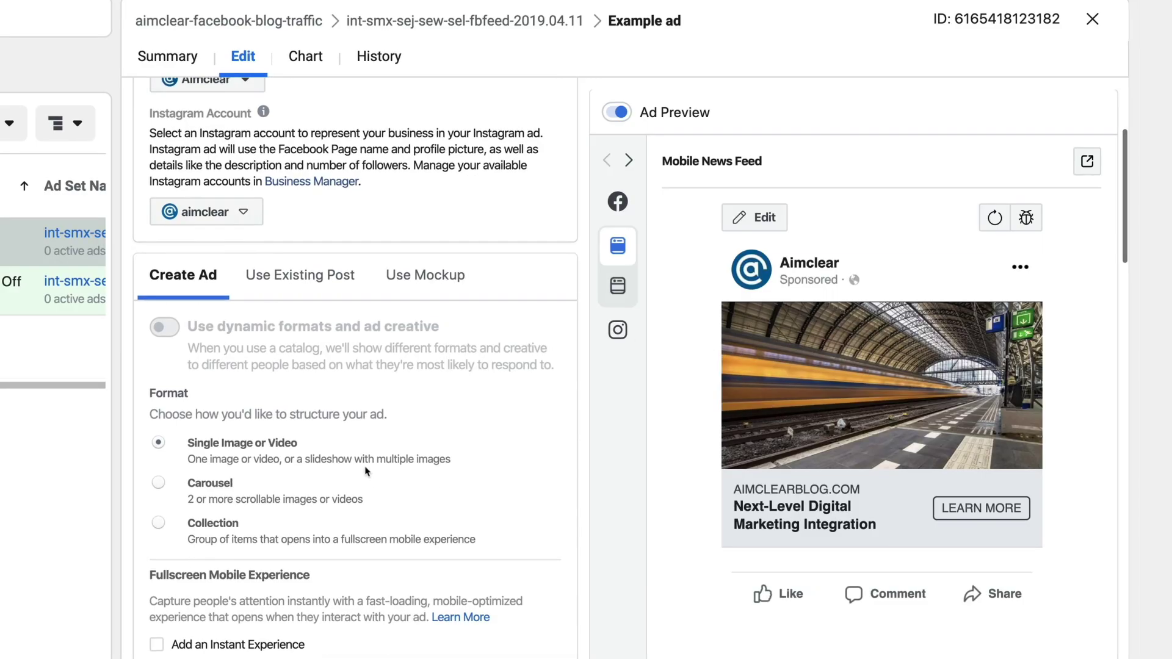
scroll(365, 471, "down", 5)
scroll(363, 471, "down", 5)
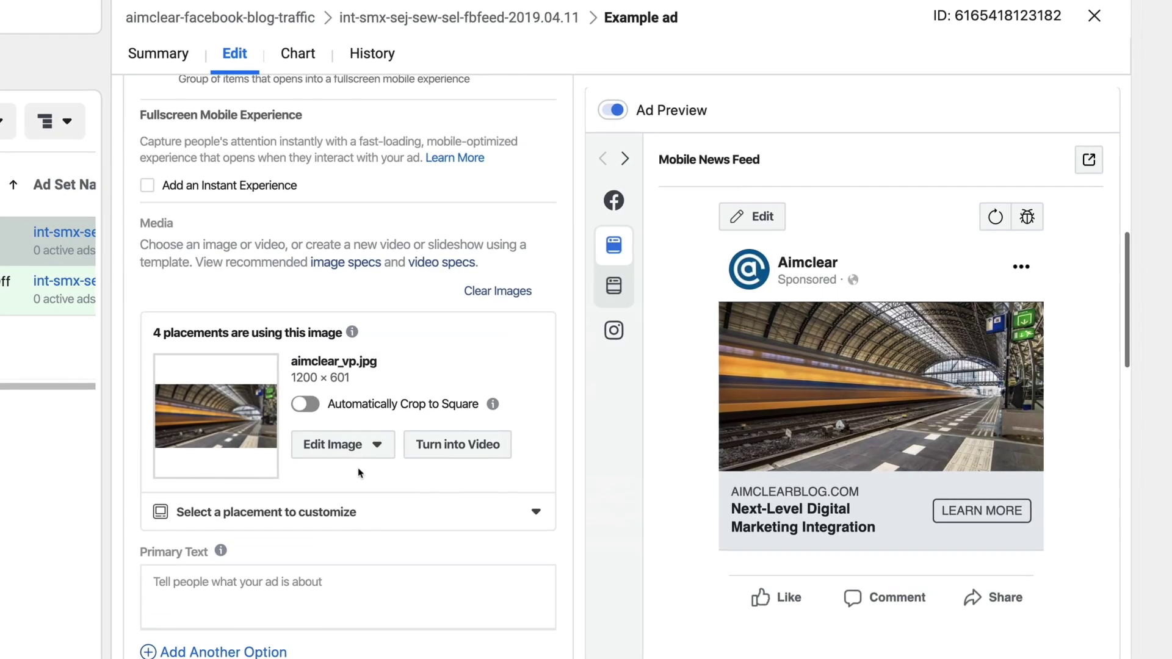
left_click(360, 471)
type("You are awesome, don't")
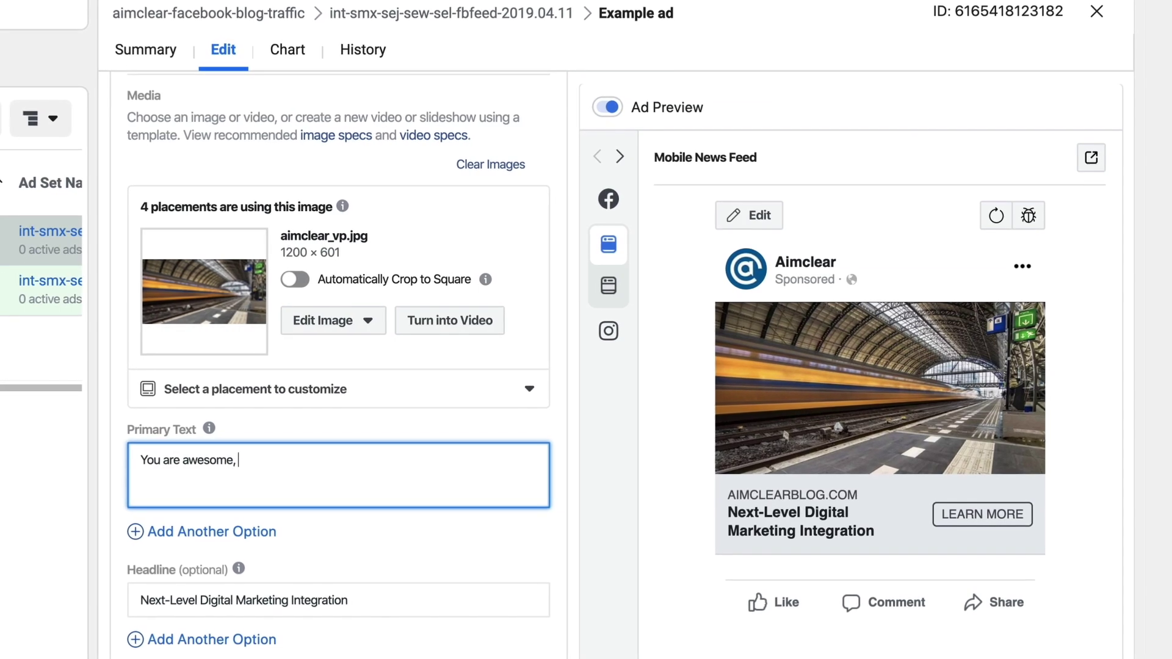
type(" forget it!")
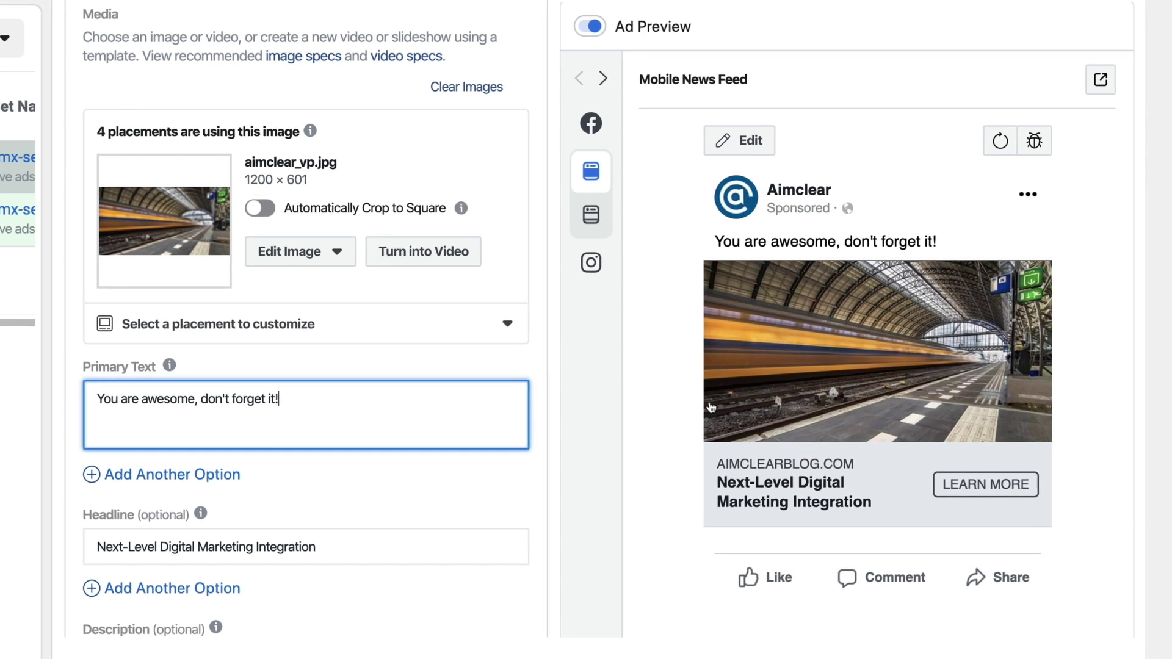
Preview the example ad as it appears in Instagram Stories.
mouse_move(596, 273)
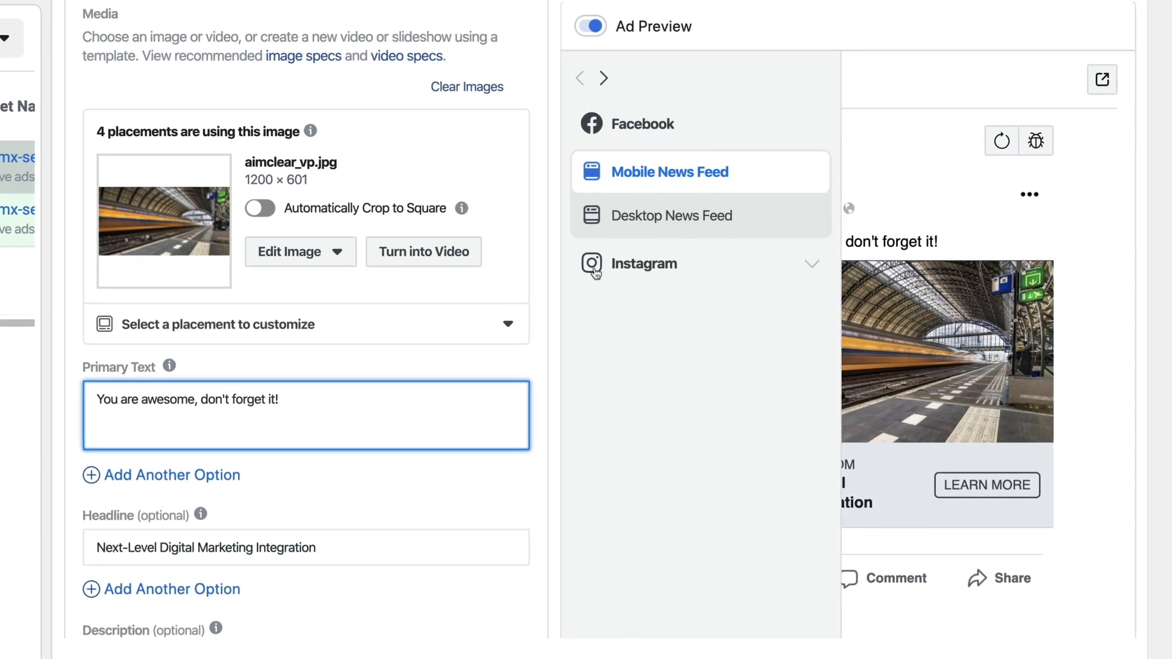
left_click(632, 273)
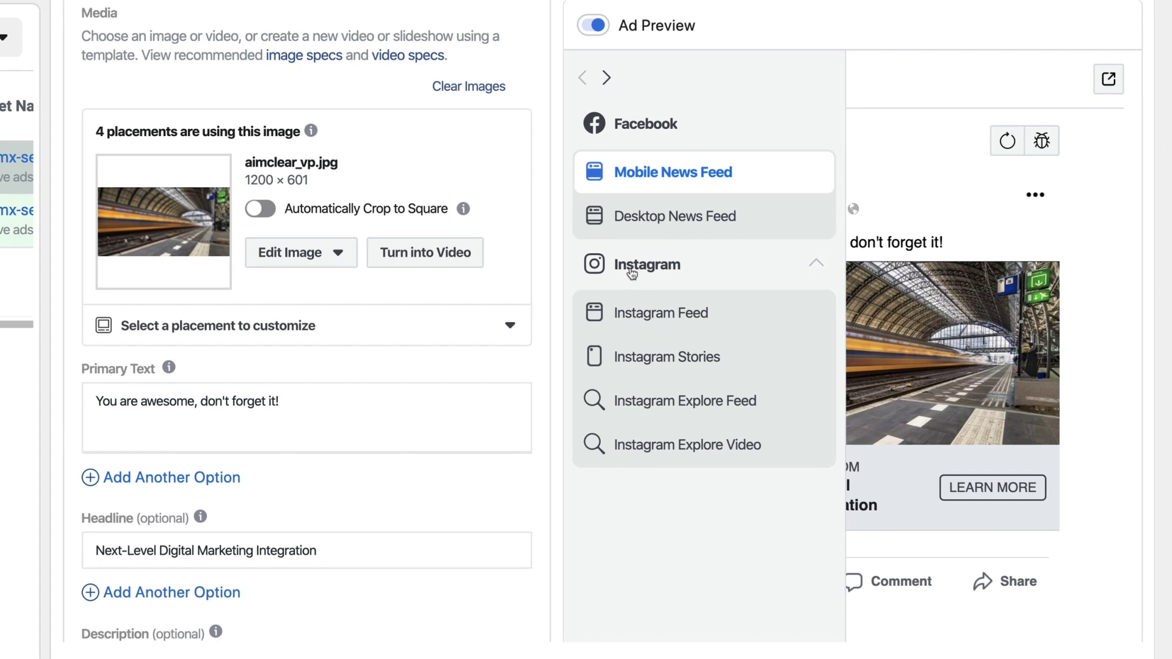
left_click(641, 358)
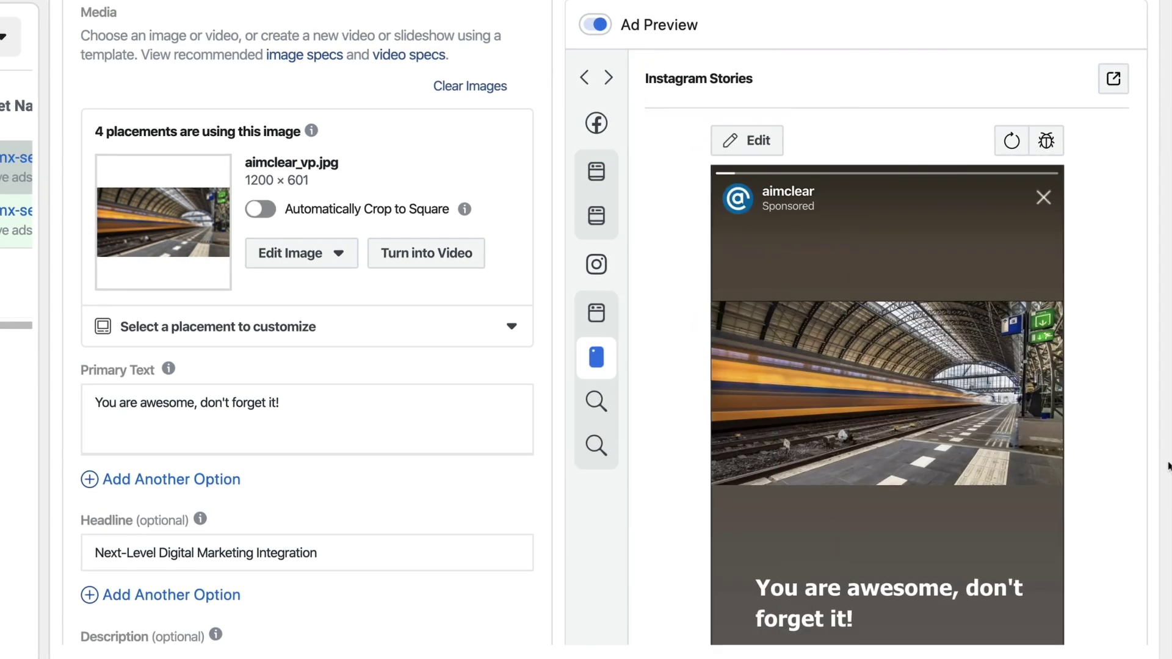
scroll(1069, 488, "down", 2)
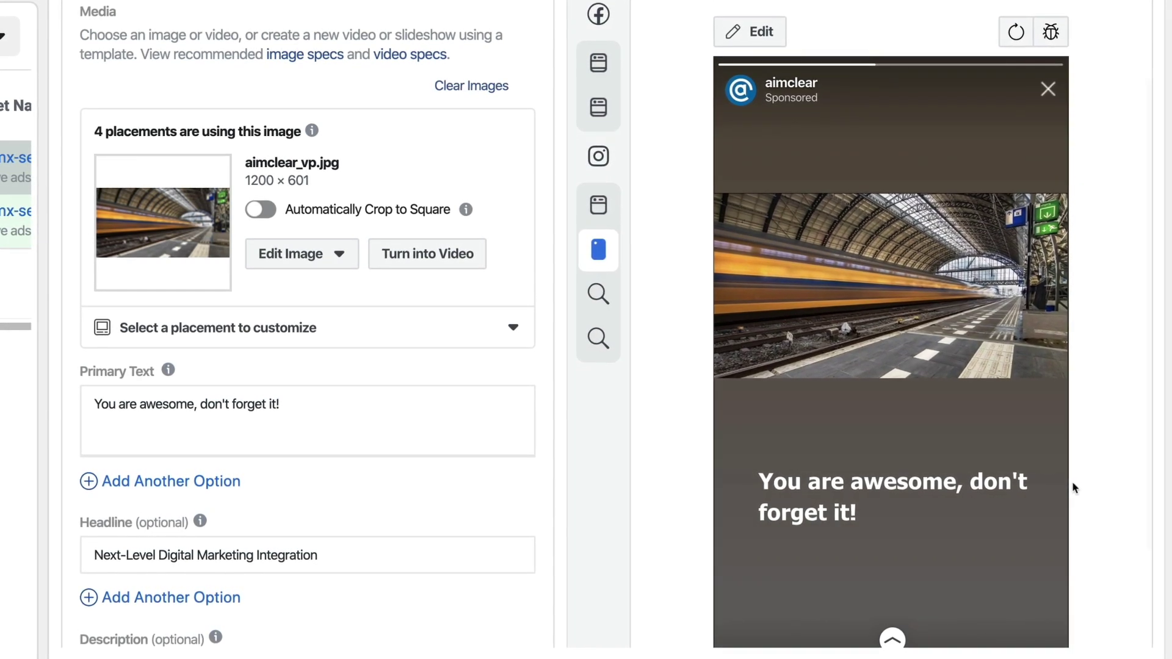
scroll(1076, 489, "down", 1)
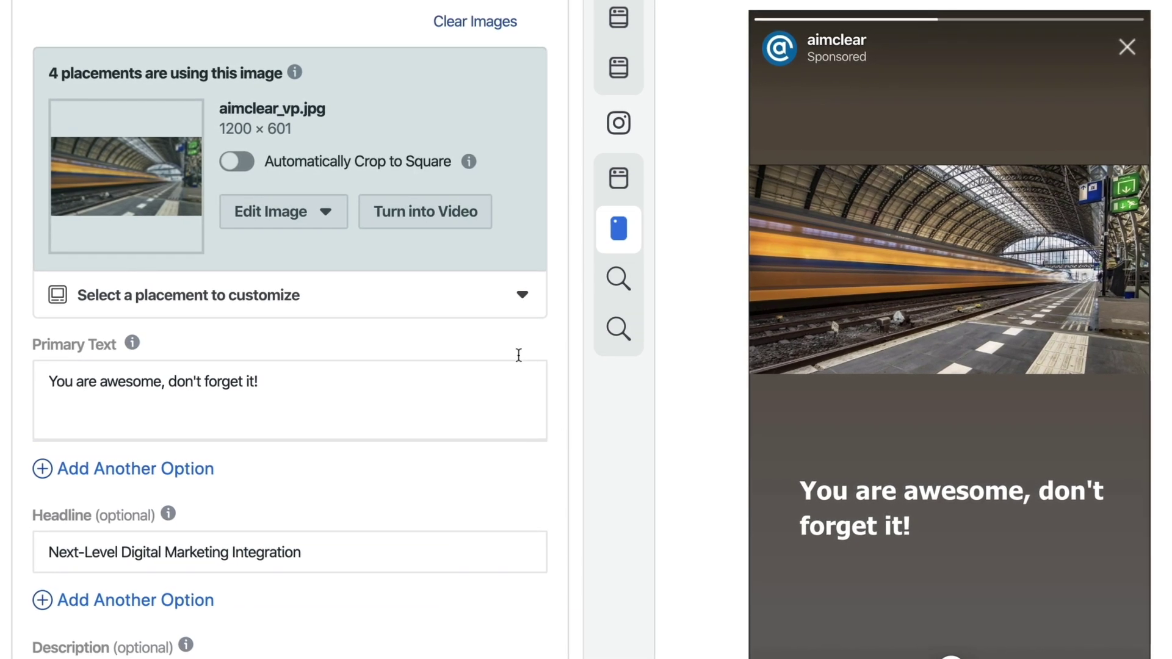
Open the ad creative customization for the Instagram Stories placement and browse its background color and music options.
left_click(522, 299)
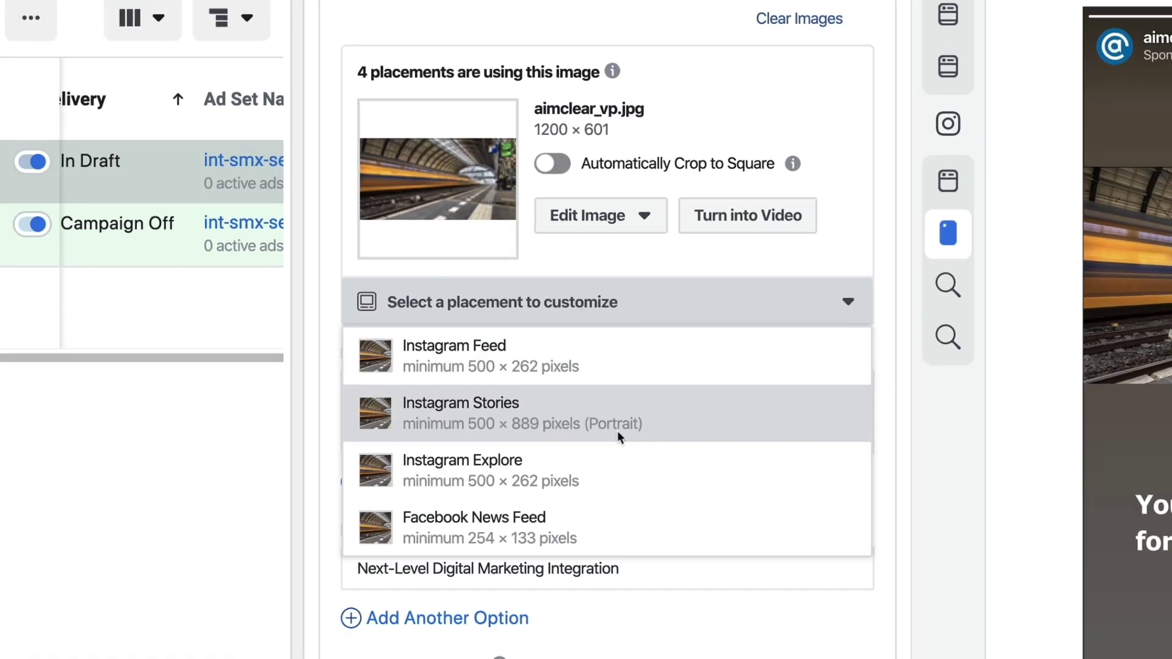
left_click(617, 431)
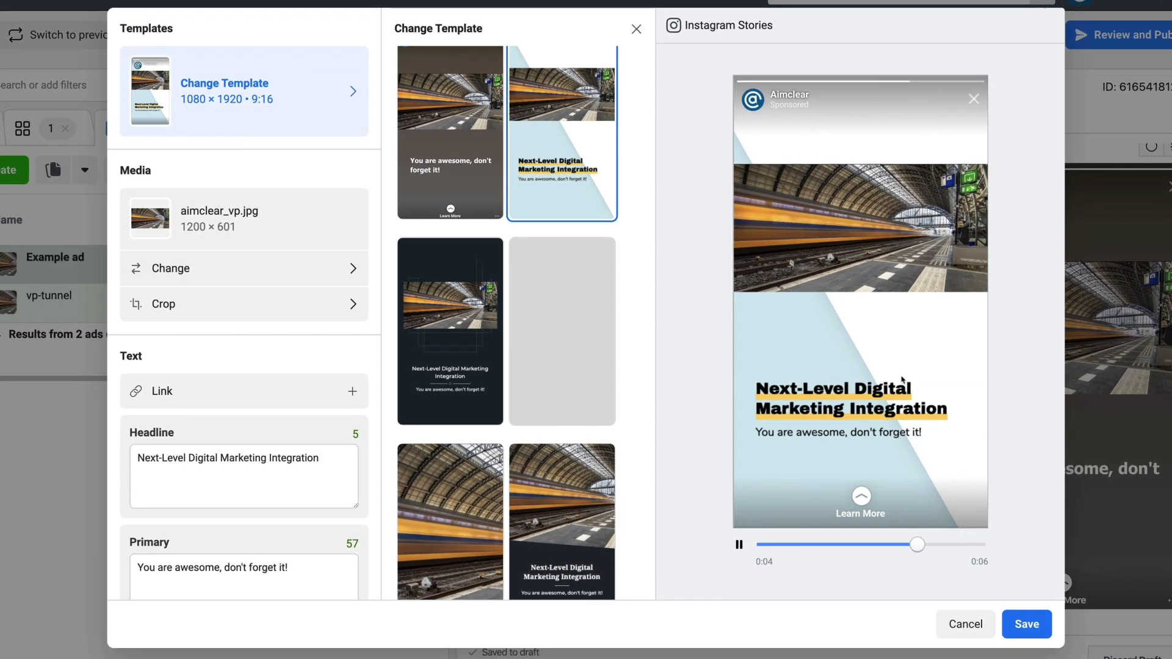
scroll(297, 301, "down", 4)
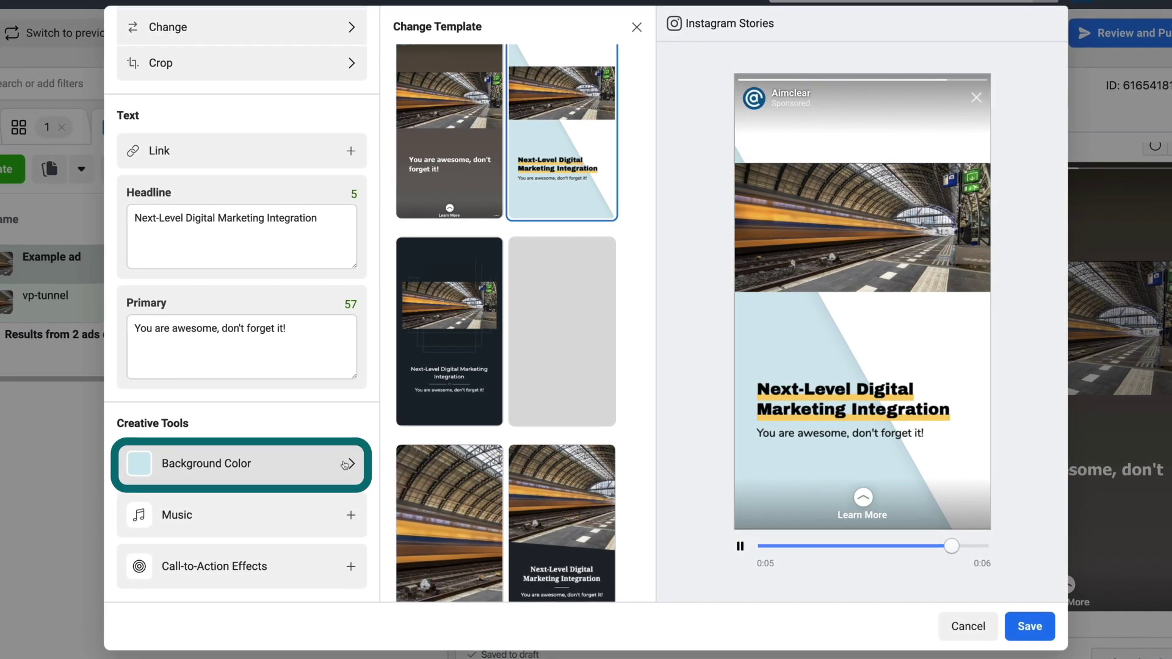
left_click(349, 465)
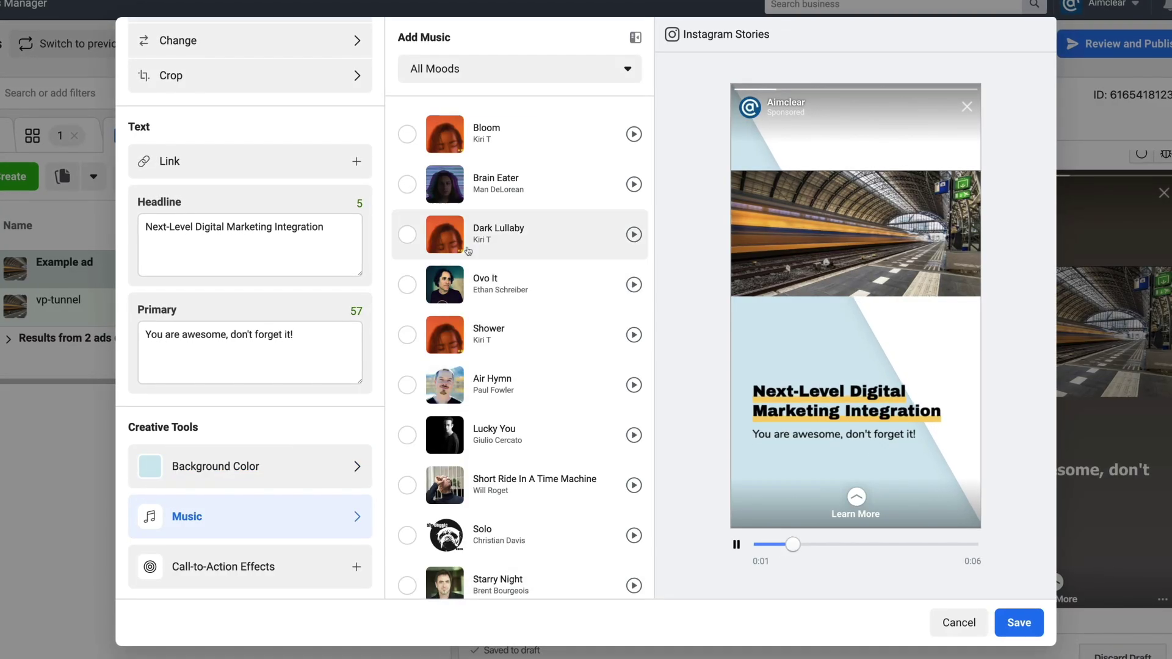
scroll(562, 464, "down", 2)
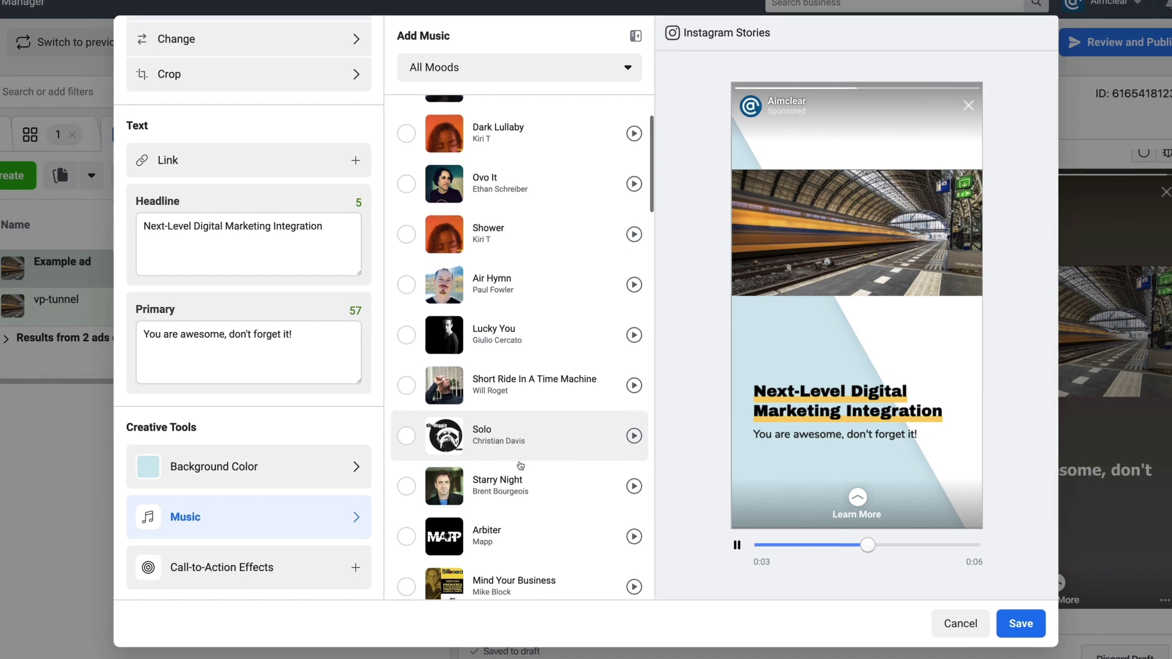
Add the "SWIPE UP" call-to-action effect with arrows on both sides to the Instagram story and color it orange.
left_click(278, 577)
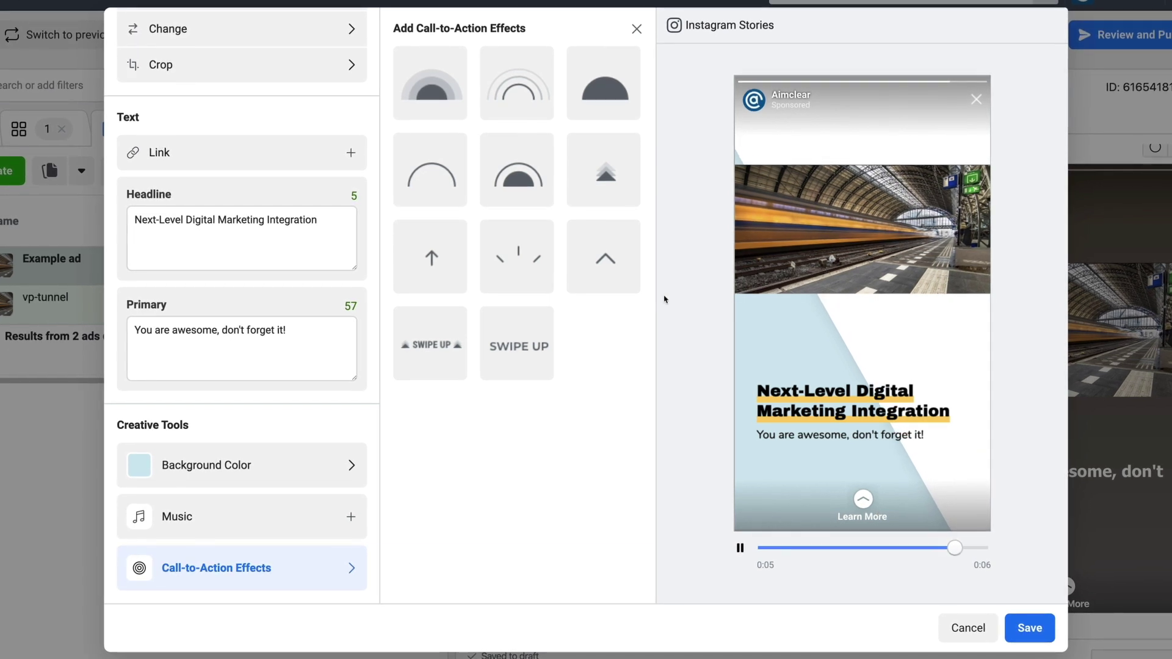
left_click(527, 257)
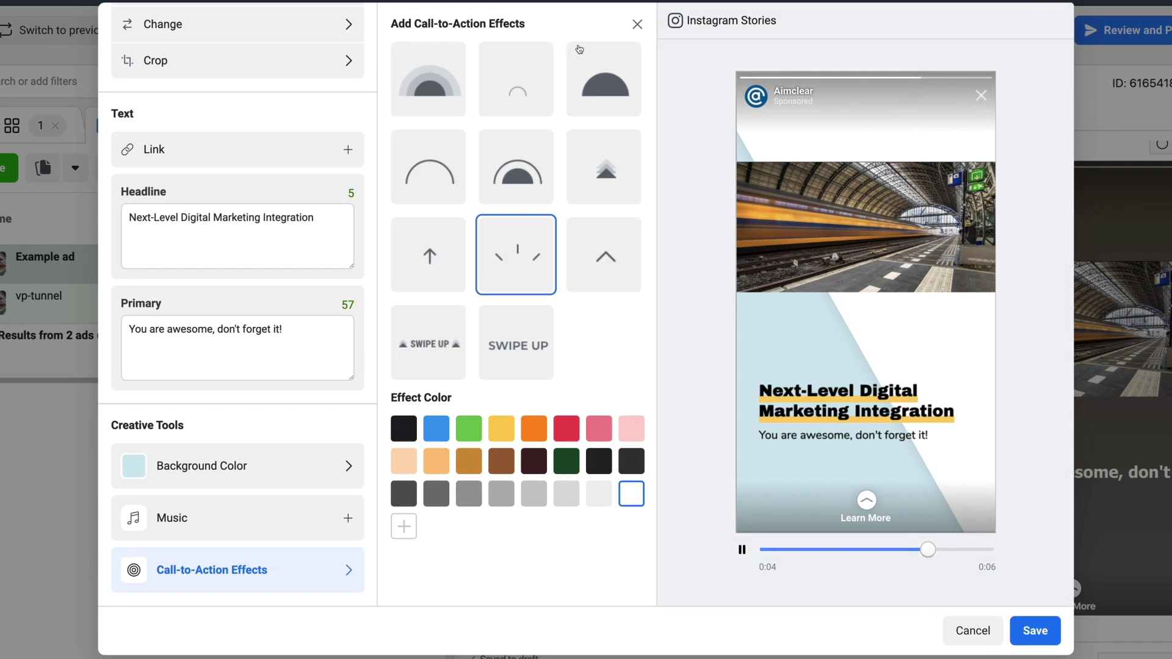
left_click(428, 342)
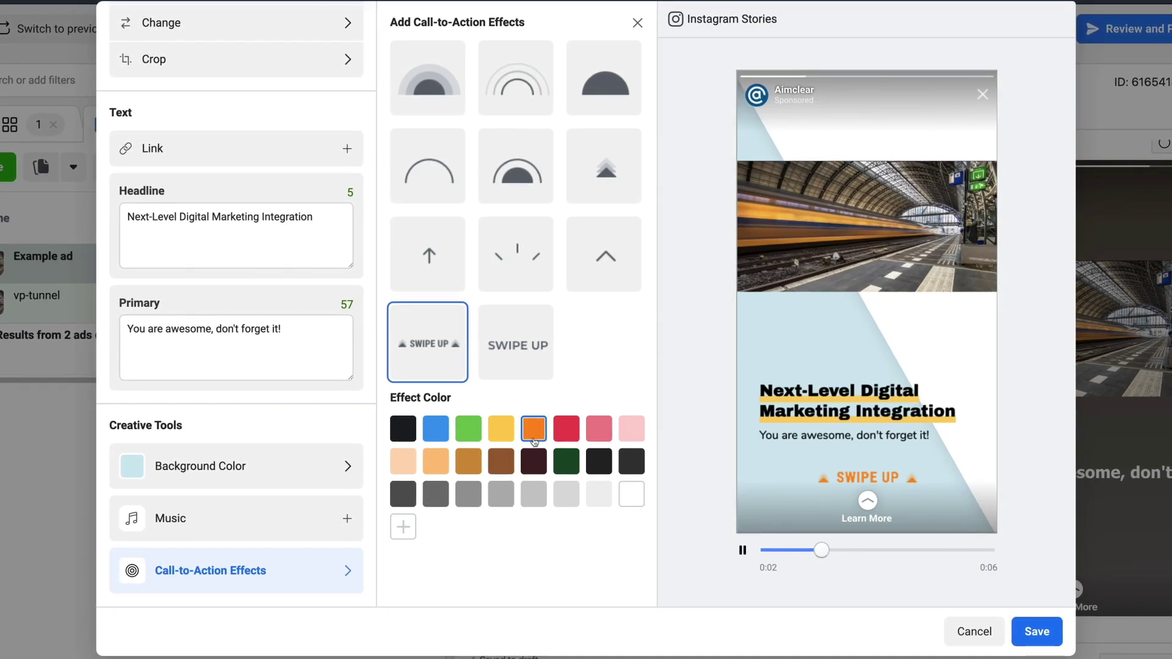